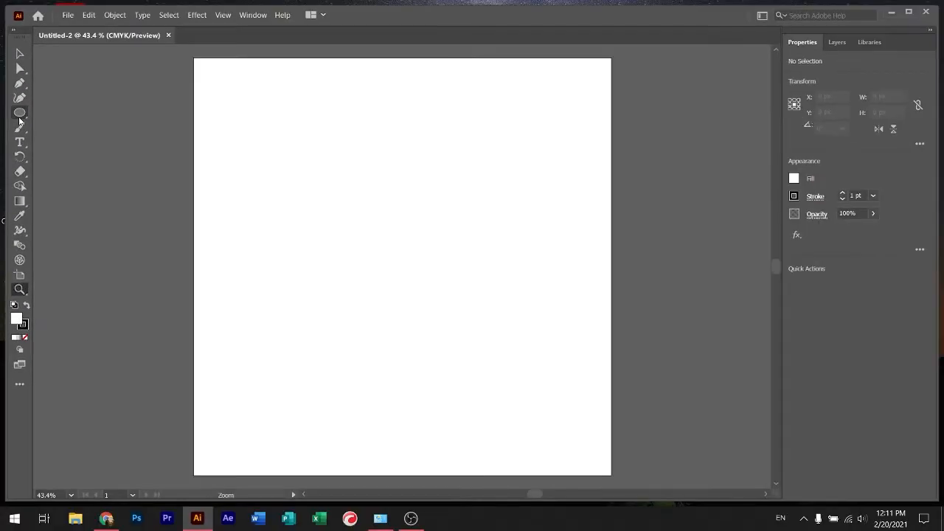
Step: Draw a circle about 475 px in diameter near the artboard's centre and fill it black
{"action": "left_click", "coordinate": [25, 109]}
{"action": "left_click_drag", "start_coordinate": [320, 177], "coordinate": [505, 374]}
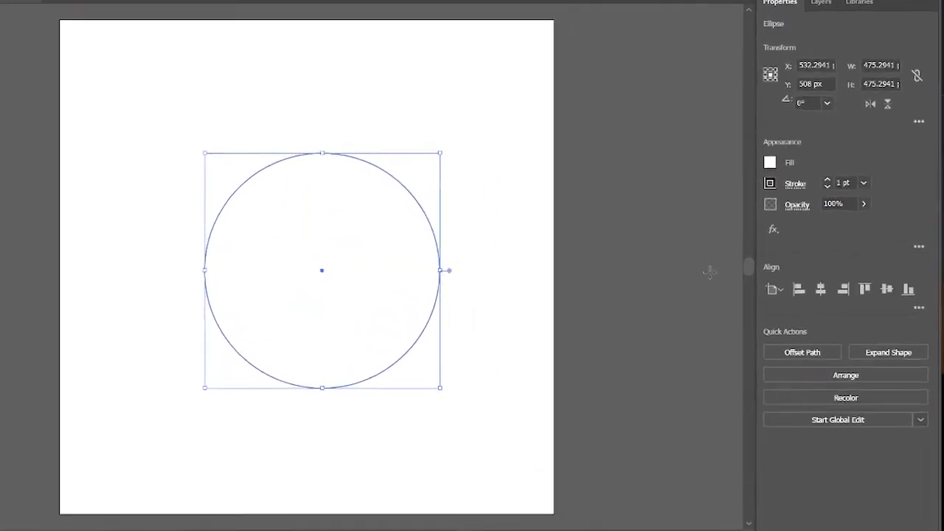
{"action": "left_click", "coordinate": [793, 179]}
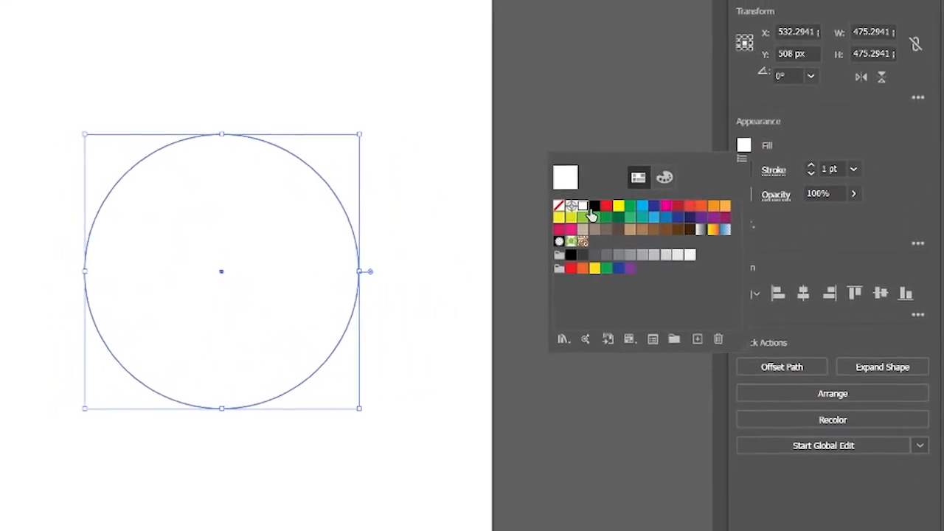
{"action": "left_click", "coordinate": [588, 205]}
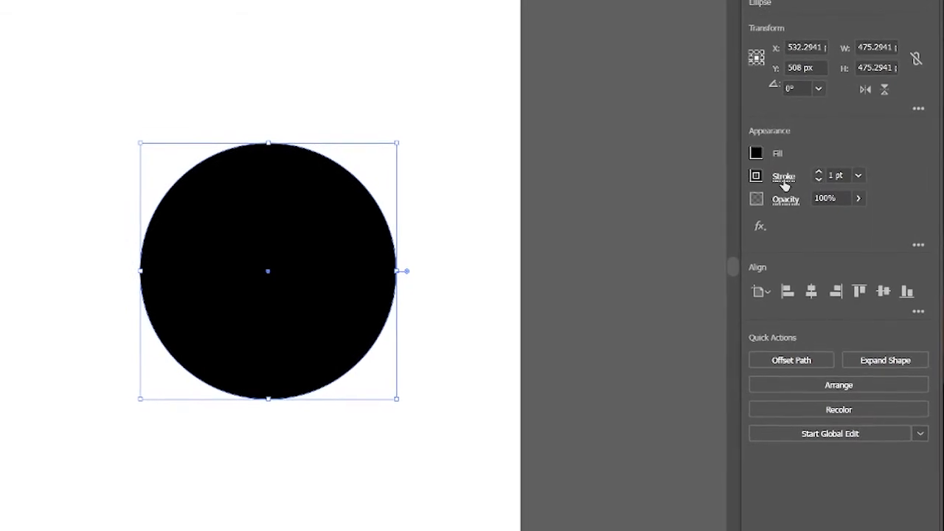
Step: Set the black circle's stroke to none
{"action": "left_click", "coordinate": [782, 176]}
{"action": "left_click", "coordinate": [841, 222]}
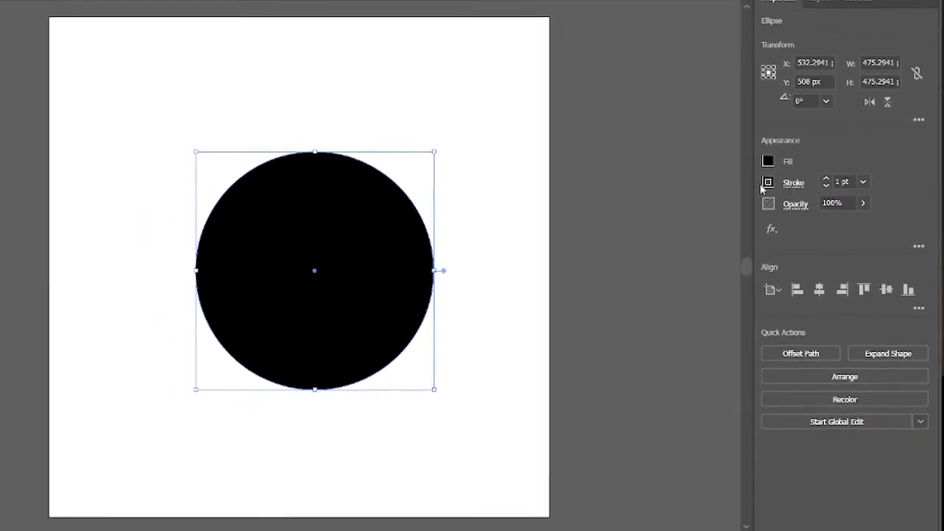
{"action": "left_click", "coordinate": [765, 179]}
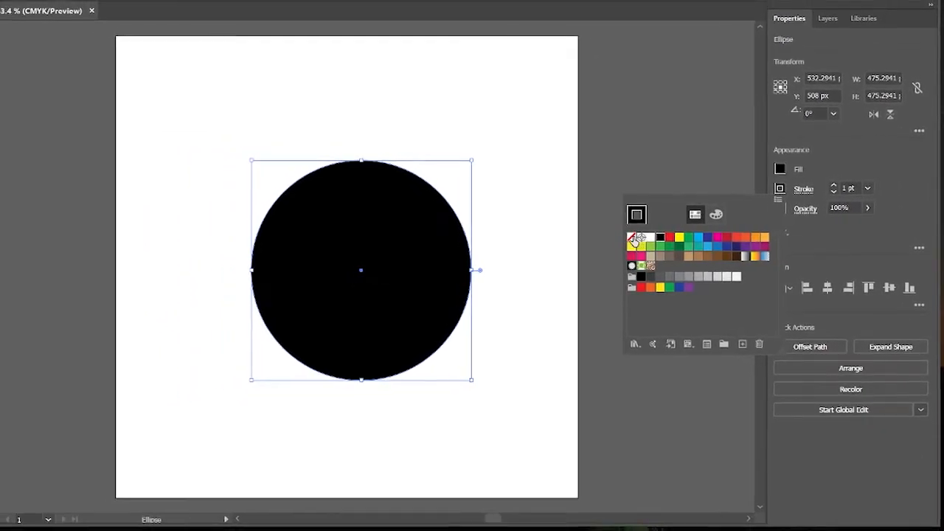
{"action": "left_click", "coordinate": [626, 237]}
{"action": "left_click", "coordinate": [860, 241]}
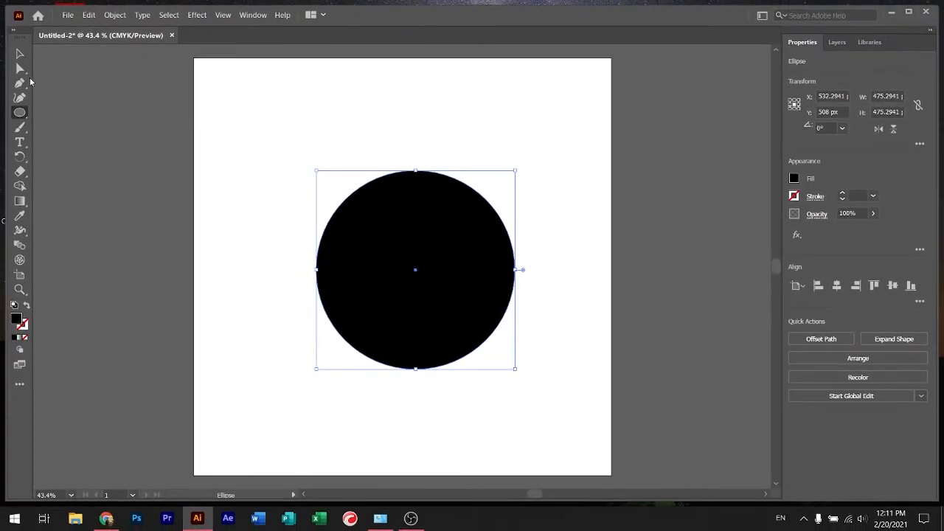
Step: Delete the circle's left anchor point so only the right half circle is kept
{"action": "left_click", "coordinate": [20, 68]}
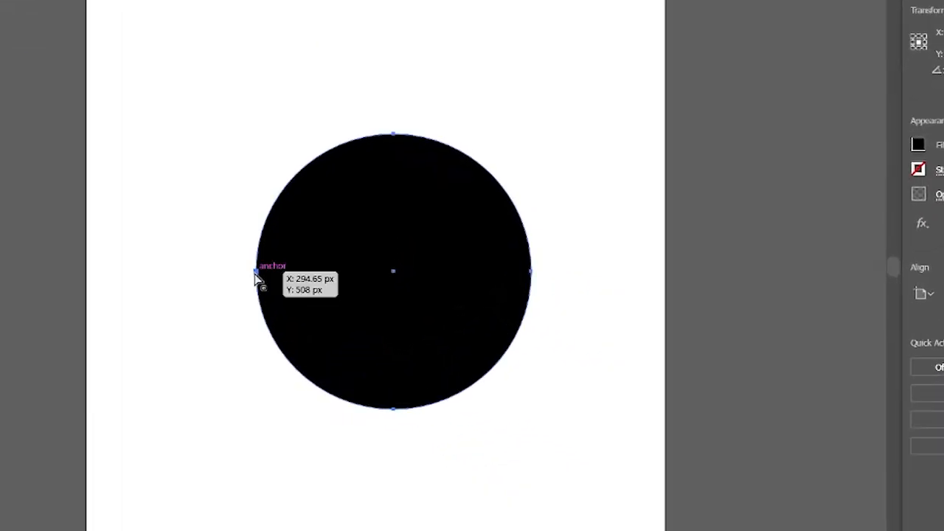
{"action": "left_click", "coordinate": [316, 269]}
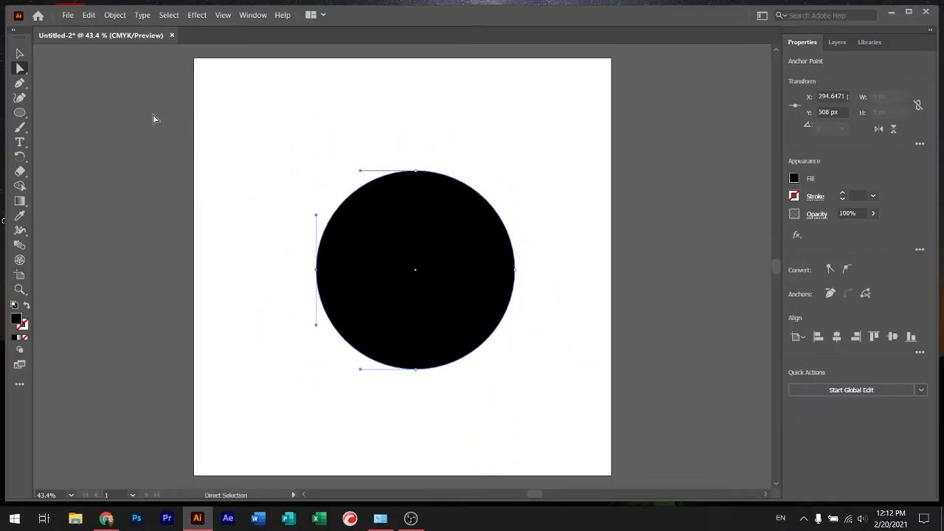
{"action": "key", "text": "Delete"}
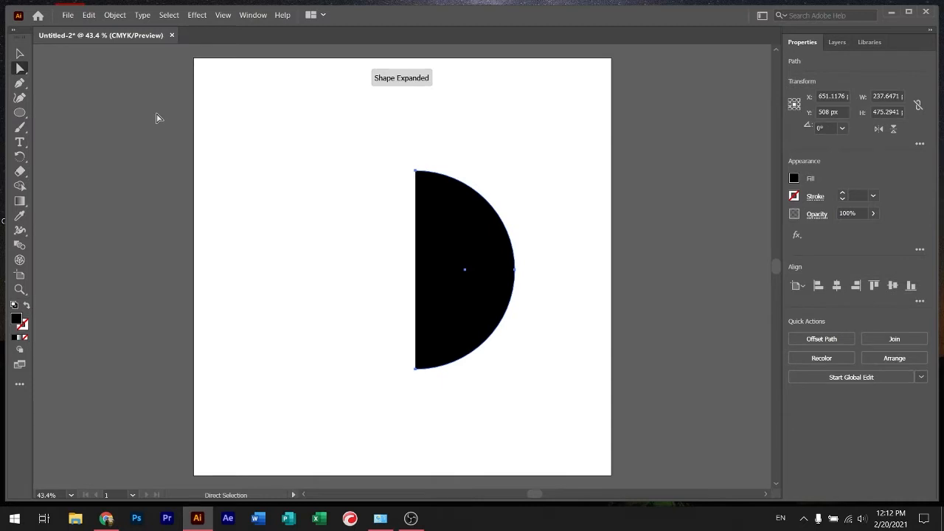
Step: Draw a black rectangle about 145 × 475 px against the half circle's flat edge and a bar about 166 × 58 px at its upper left
{"action": "left_click_drag", "start_coordinate": [19, 112], "coordinate": [70, 109]}
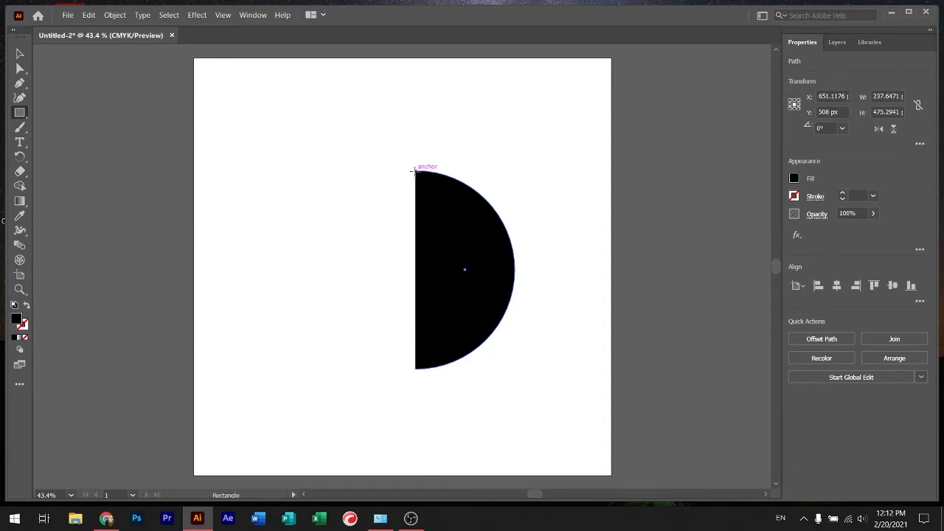
{"action": "mouse_move", "coordinate": [415, 170]}
{"action": "left_mouse_down"}
{"action": "mouse_move", "coordinate": [400, 369]}
{"action": "mouse_move", "coordinate": [354, 369]}
{"action": "left_mouse_up"}
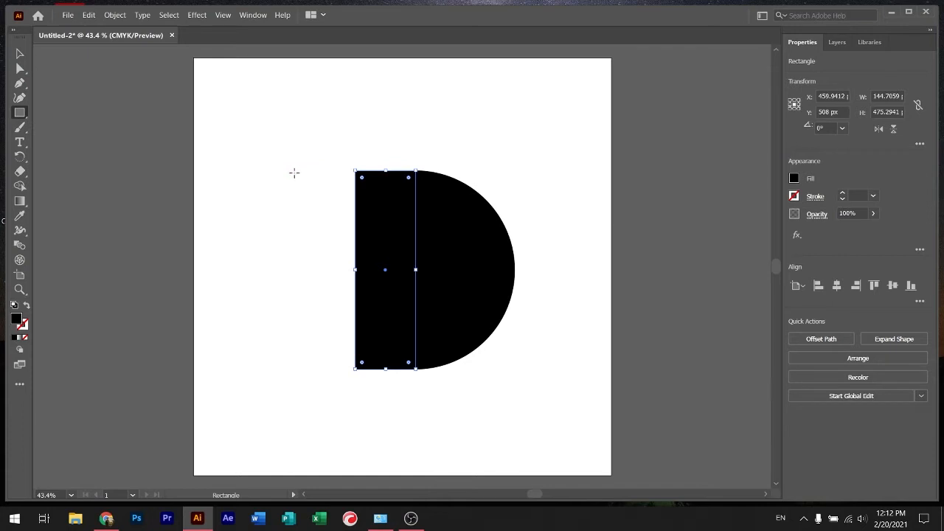
{"action": "mouse_move", "coordinate": [293, 171]}
{"action": "left_mouse_down"}
{"action": "mouse_move", "coordinate": [322, 191]}
{"action": "mouse_move", "coordinate": [363, 193]}
{"action": "left_mouse_up"}
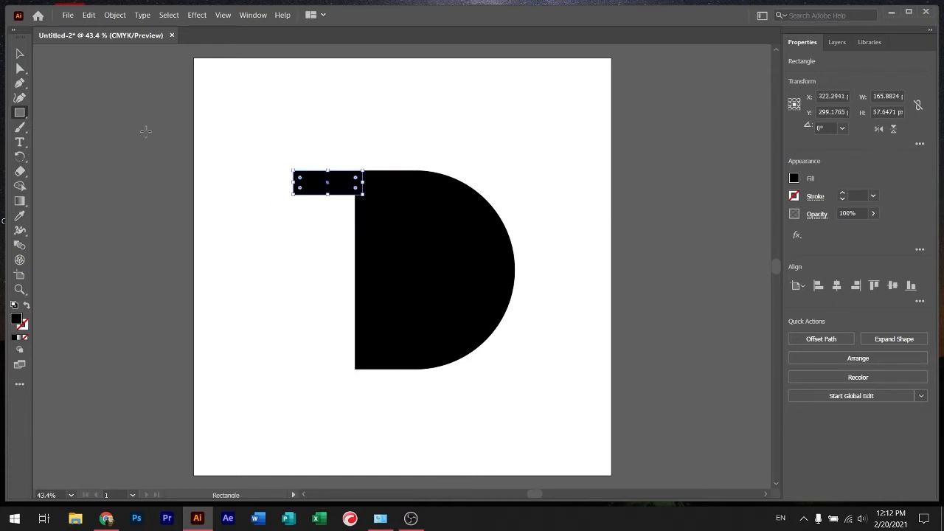
{"action": "left_click", "coordinate": [20, 54]}
{"action": "left_click", "coordinate": [279, 242]}
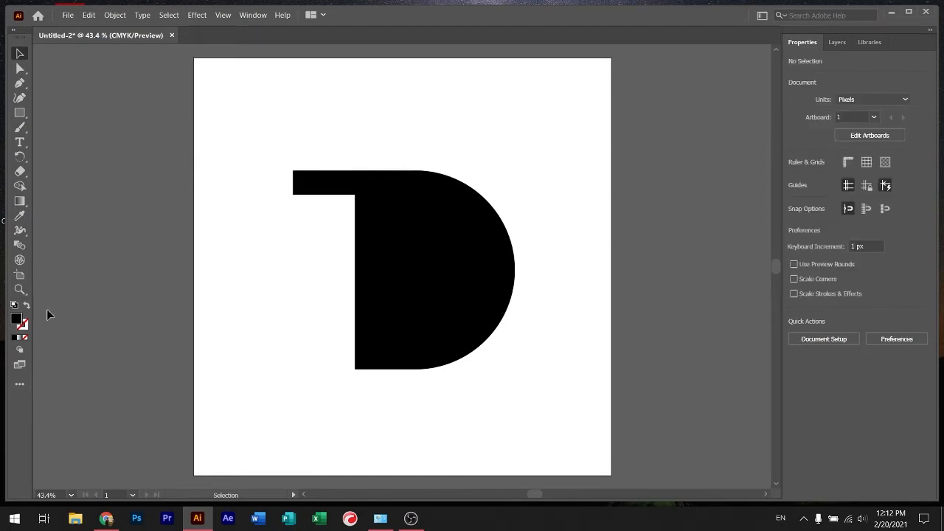
Step: Move the small upper bar left until its right edge meets the tall rectangle's left edge
{"action": "left_click", "coordinate": [20, 289]}
{"action": "left_click", "coordinate": [380, 249]}
{"action": "left_click", "coordinate": [361, 250]}
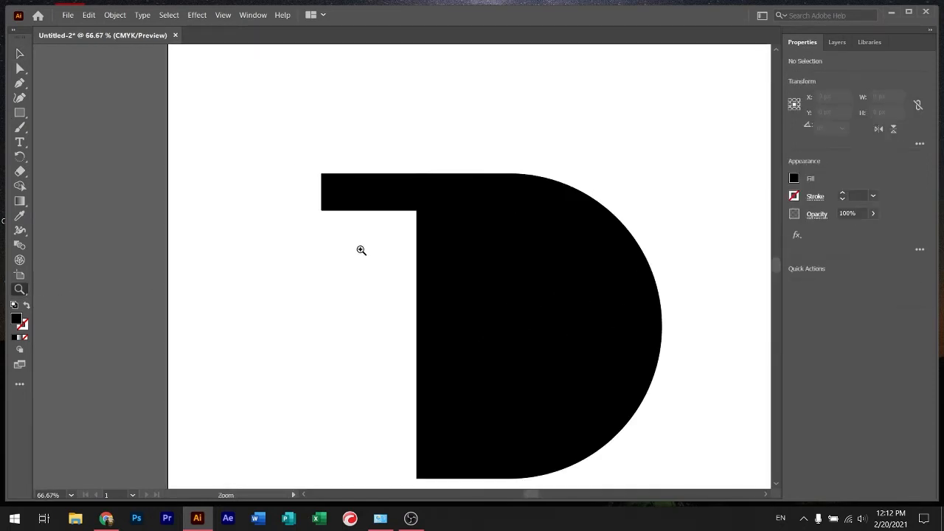
{"action": "left_click", "coordinate": [427, 258]}
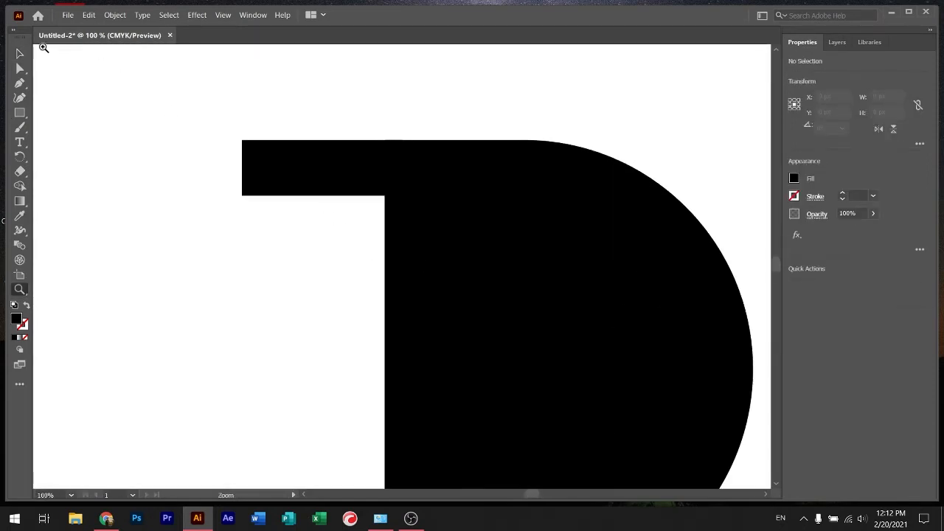
{"action": "left_click", "coordinate": [21, 54]}
{"action": "left_click", "coordinate": [322, 185]}
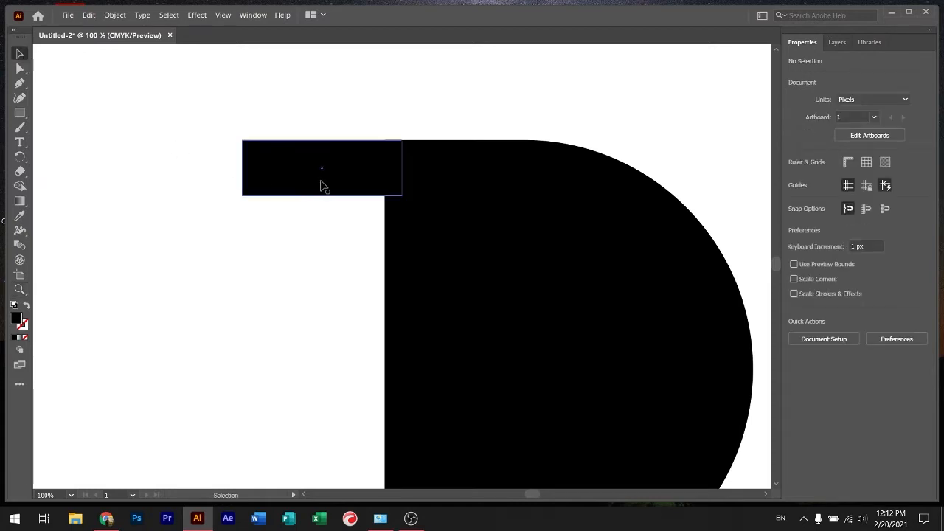
{"action": "left_click_drag", "start_coordinate": [322, 186], "coordinate": [304, 189]}
{"action": "left_click", "coordinate": [313, 278]}
Step: Draw a white, flat-topped hexagon about 215 × 186 px inside the black D shape
{"action": "left_click", "coordinate": [20, 290]}
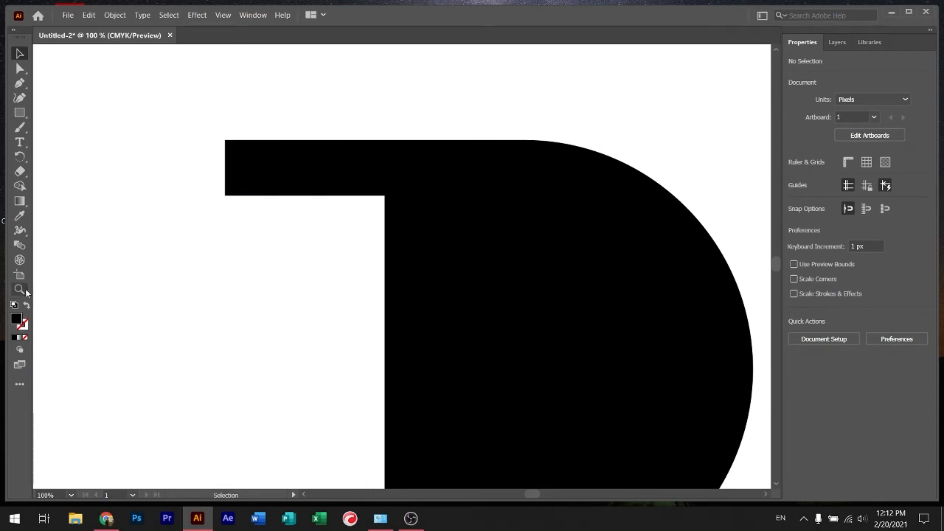
{"action": "left_click", "coordinate": [514, 328], "text": "alt"}
{"action": "left_click", "coordinate": [438, 328], "text": "alt"}
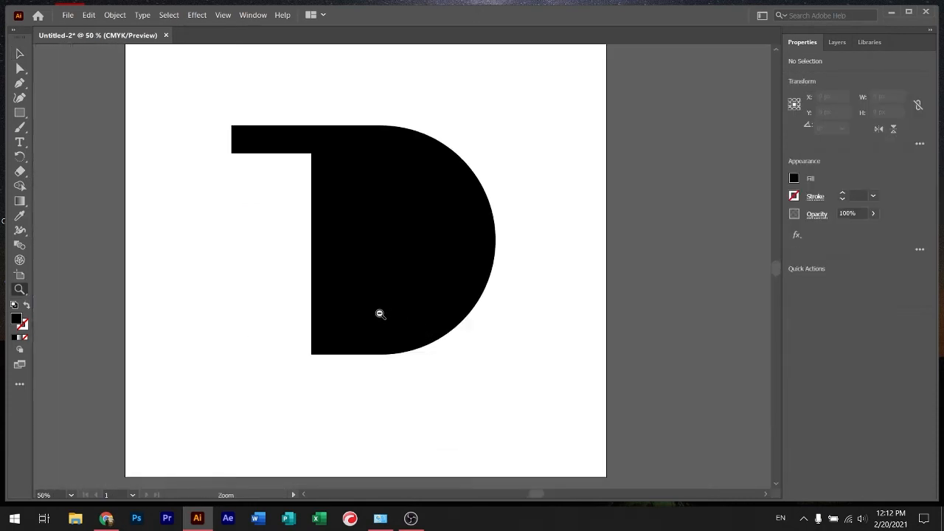
{"action": "left_click", "coordinate": [320, 287], "text": "alt"}
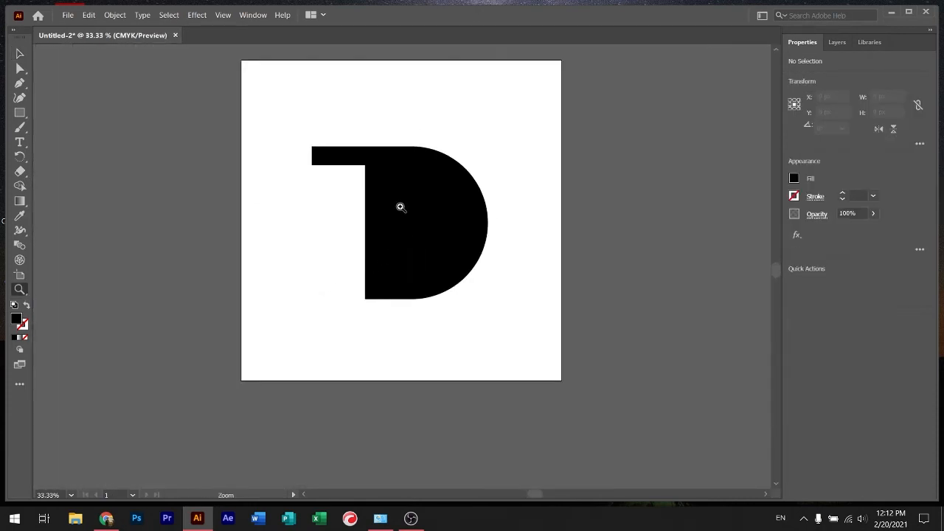
{"action": "left_click", "coordinate": [19, 114]}
{"action": "left_click", "coordinate": [59, 141]}
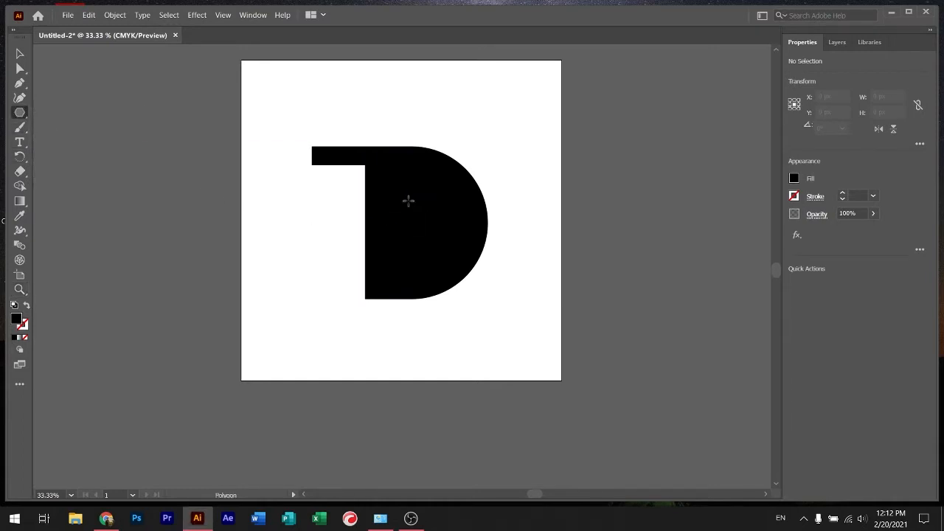
{"action": "left_click", "coordinate": [795, 179]}
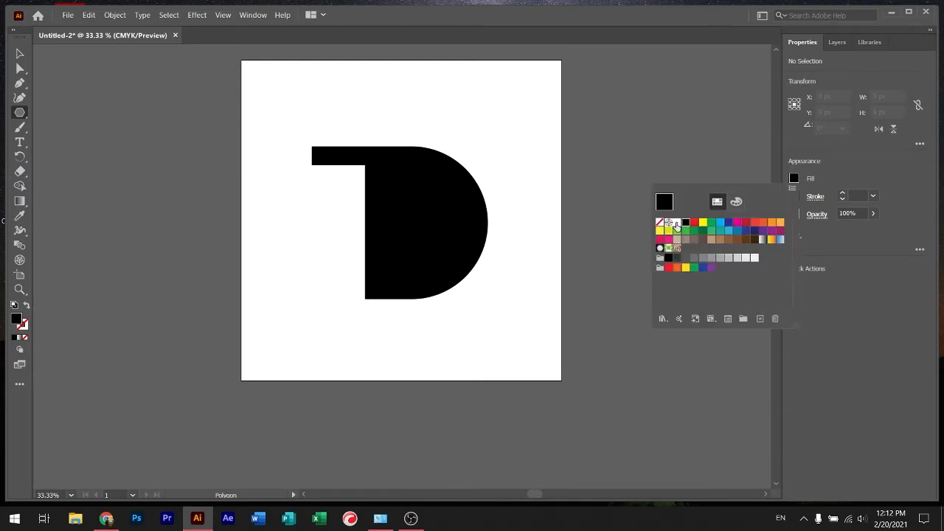
{"action": "left_click", "coordinate": [676, 223]}
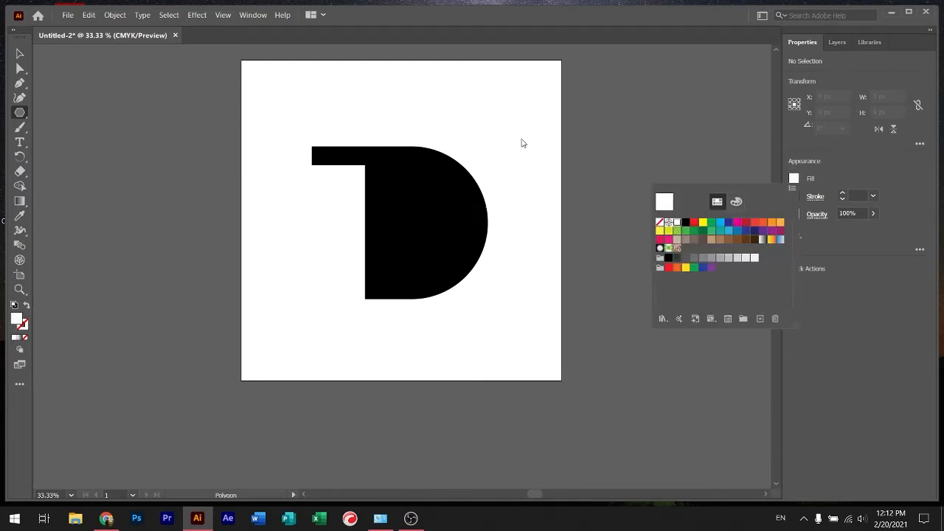
{"action": "left_click", "coordinate": [539, 21]}
{"action": "left_click_drag", "start_coordinate": [404, 200], "coordinate": [432, 246]}
{"action": "key", "text": "shift"}
{"action": "left_click", "coordinate": [20, 54]}
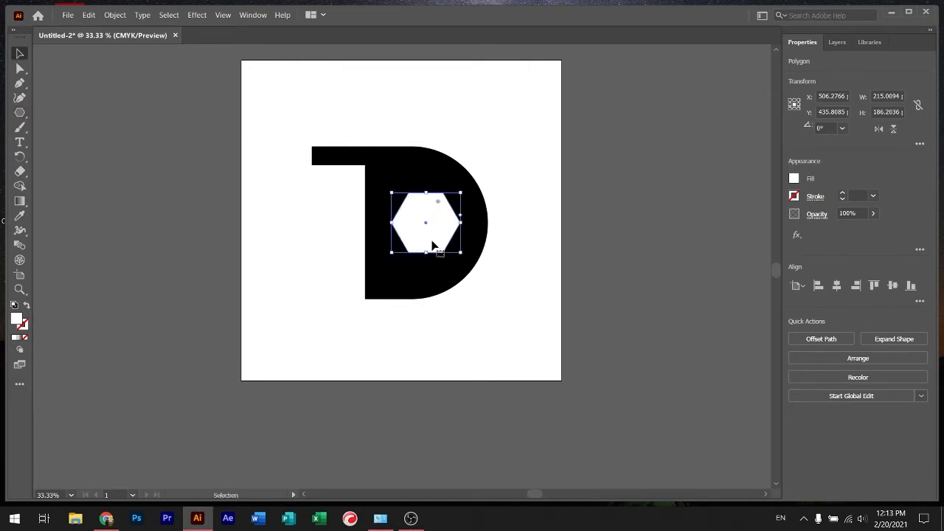
{"action": "left_click", "coordinate": [473, 362]}
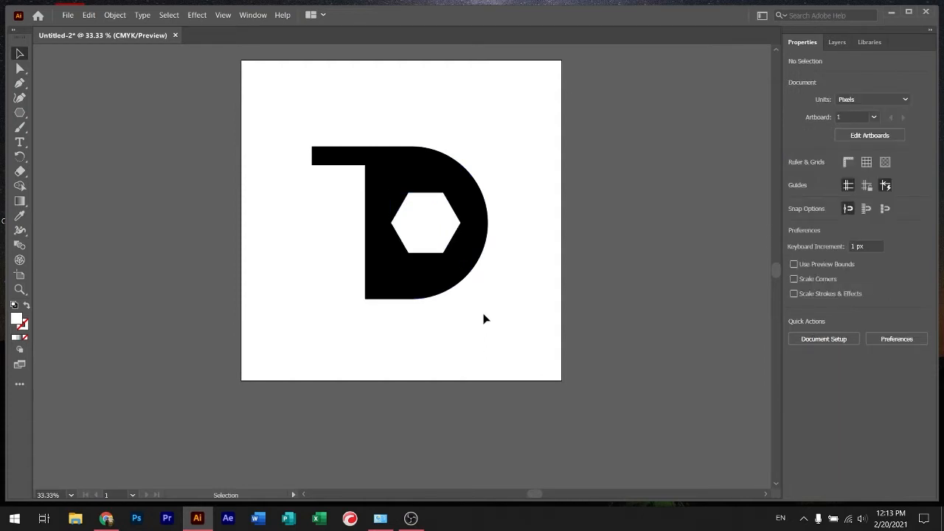
Step: Unite the upper bar, the tall rectangle and the half circle into one black shape
{"action": "left_click", "coordinate": [20, 289]}
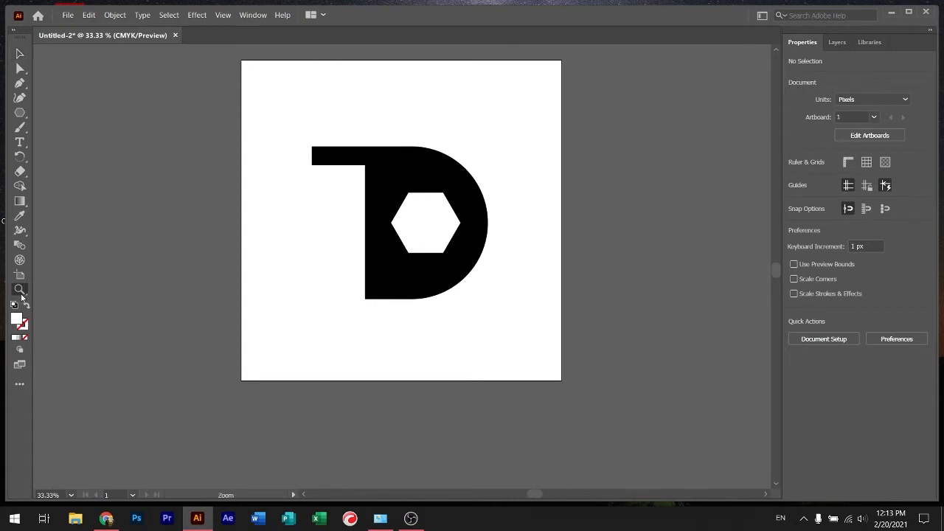
{"action": "left_click", "coordinate": [425, 266]}
{"action": "left_click", "coordinate": [365, 262]}
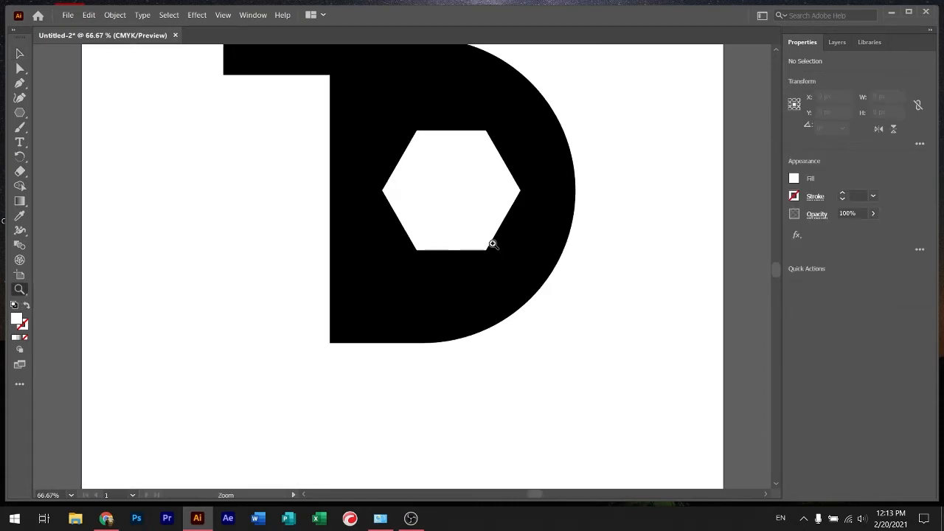
{"action": "scroll", "coordinate": [498, 241], "scroll_direction": "up", "scroll_amount": 2}
{"action": "key", "text": "l"}
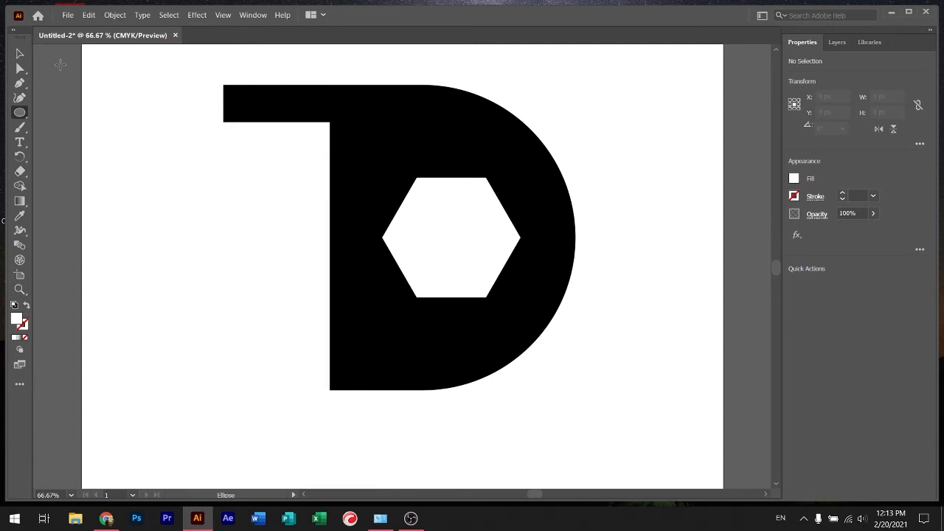
{"action": "left_click", "coordinate": [21, 54]}
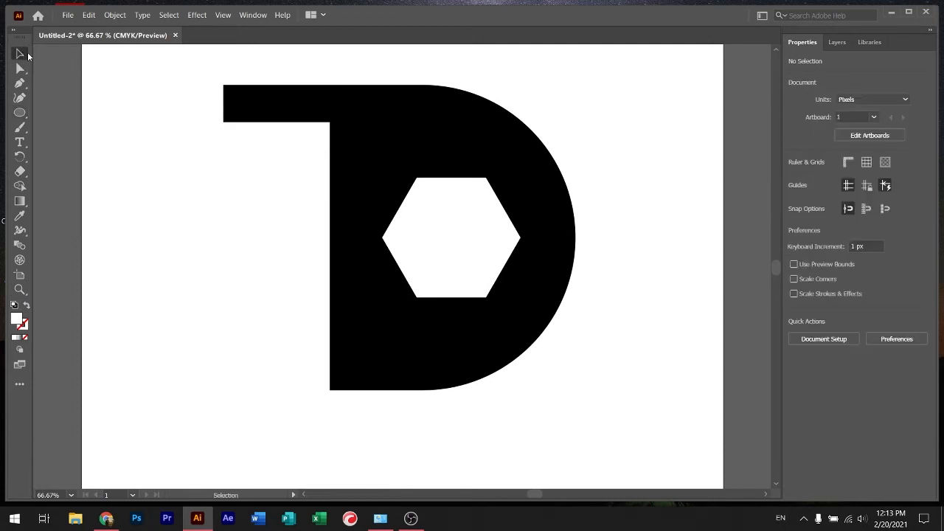
{"action": "left_click", "coordinate": [258, 112]}
{"action": "left_click", "coordinate": [371, 134], "text": "shift"}
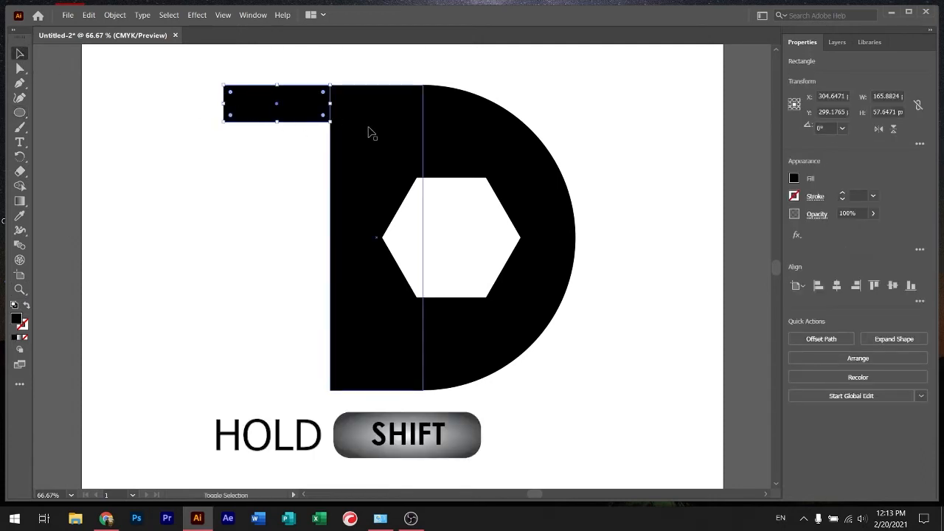
{"action": "left_click", "coordinate": [373, 133], "text": "shift"}
{"action": "left_click", "coordinate": [475, 145], "text": "shift"}
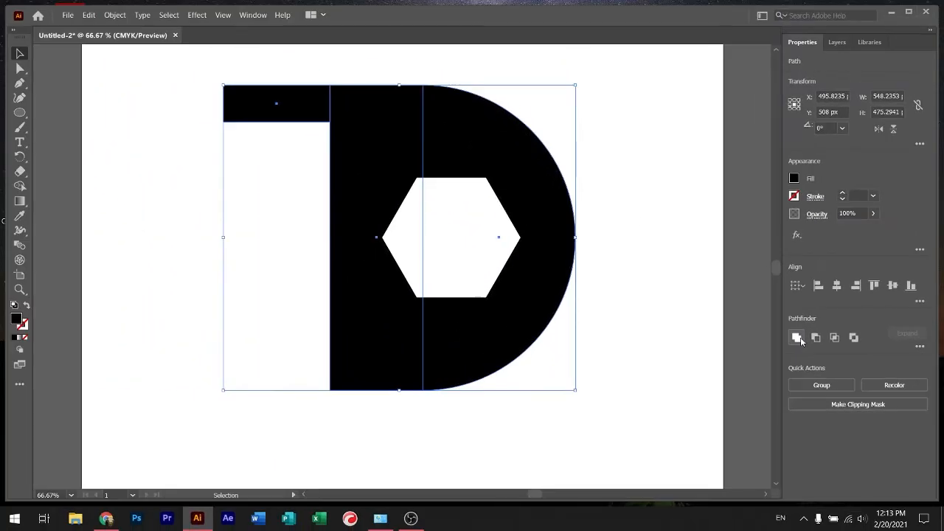
{"action": "left_click", "coordinate": [780, 319]}
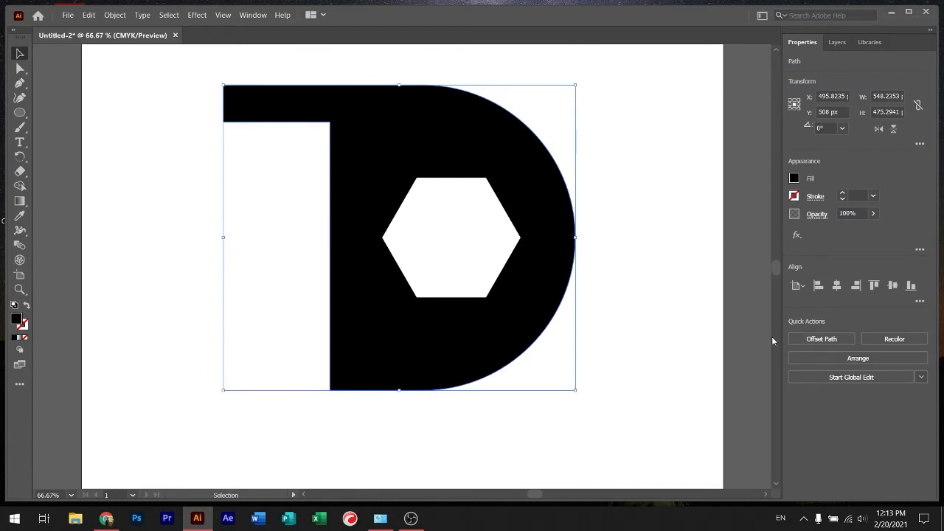
{"action": "left_click", "coordinate": [658, 331]}
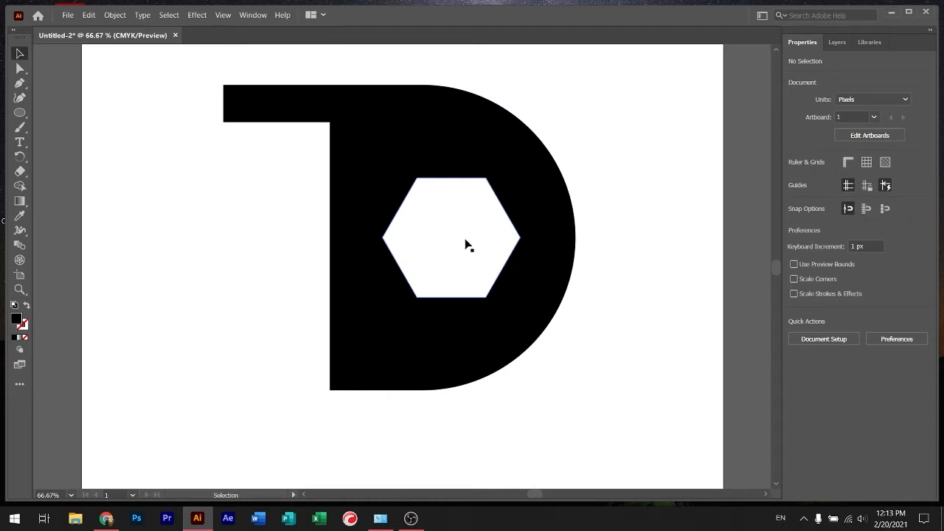
Step: Subtract the hexagon from the black D shape with Minus Front and move the cut-out shape slightly left and down
{"action": "left_click_drag", "start_coordinate": [592, 406], "coordinate": [354, 152]}
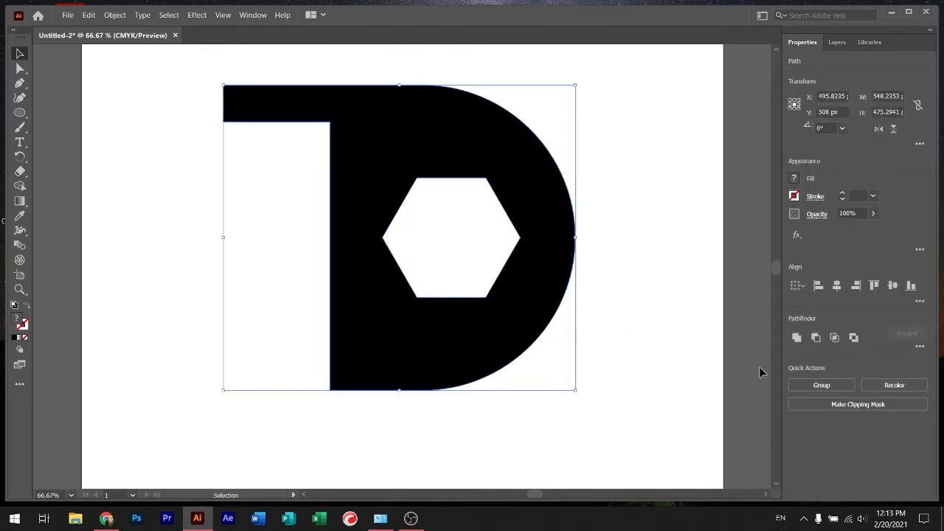
{"action": "left_click", "coordinate": [815, 342]}
{"action": "left_click", "coordinate": [569, 320]}
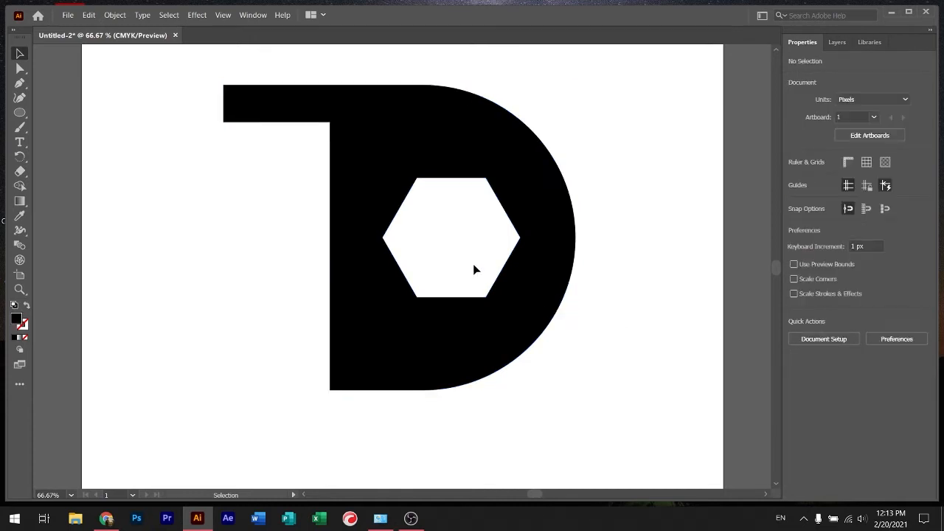
{"action": "left_click_drag", "start_coordinate": [517, 343], "coordinate": [495, 352]}
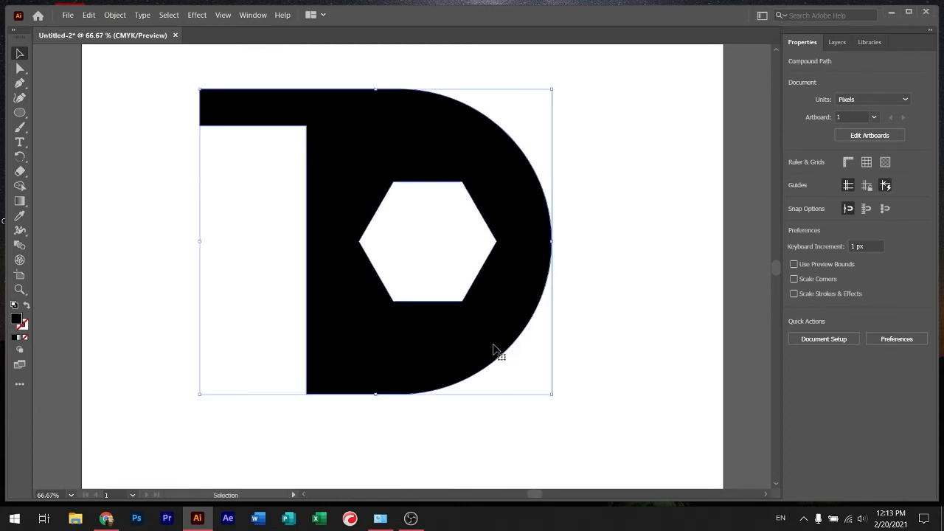
Step: Draw a circle about 370 px in diameter over the hexagonal cut-out and the D's lower curve, and remove its fill
{"action": "left_click", "coordinate": [20, 113]}
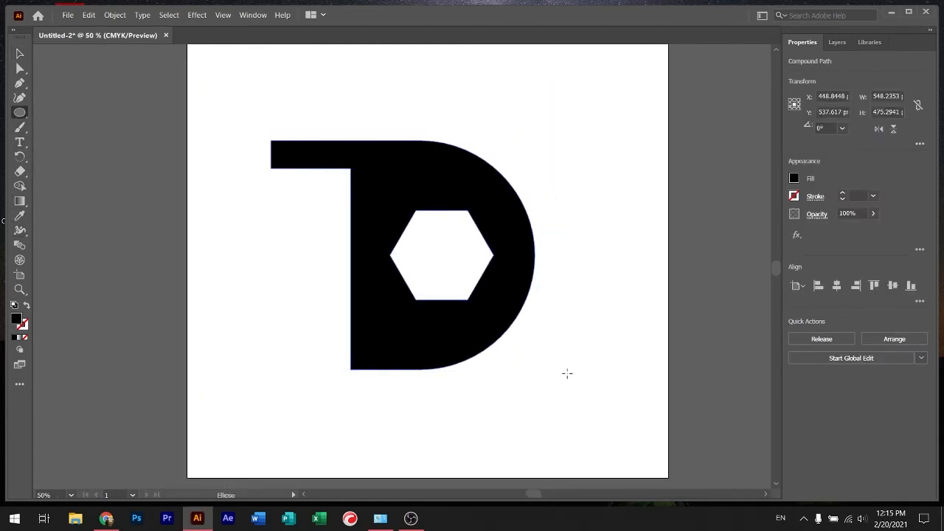
{"action": "left_click_drag", "start_coordinate": [566, 373], "coordinate": [400, 196]}
{"action": "left_click", "coordinate": [743, 137]}
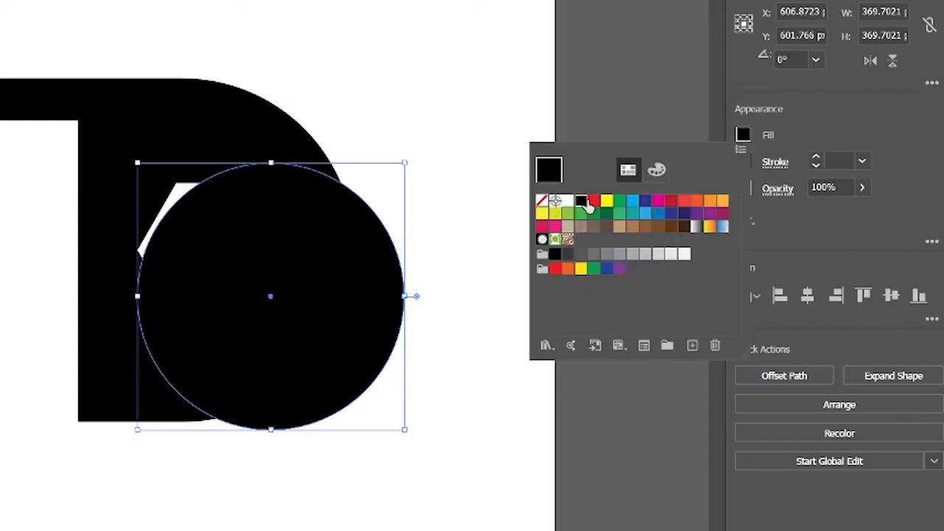
{"action": "left_click", "coordinate": [543, 201]}
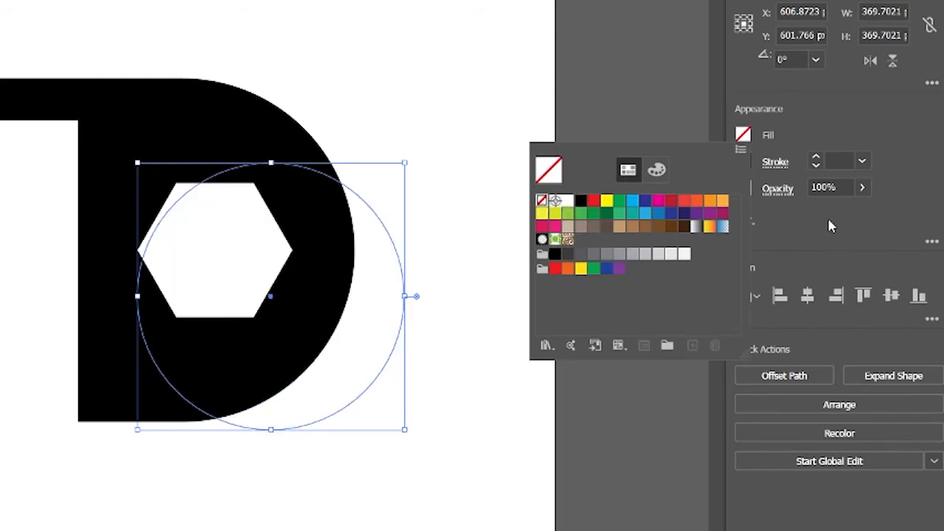
Step: Give the circle a white 5 pt stroke
{"action": "left_click", "coordinate": [815, 159]}
{"action": "left_click", "coordinate": [816, 158]}
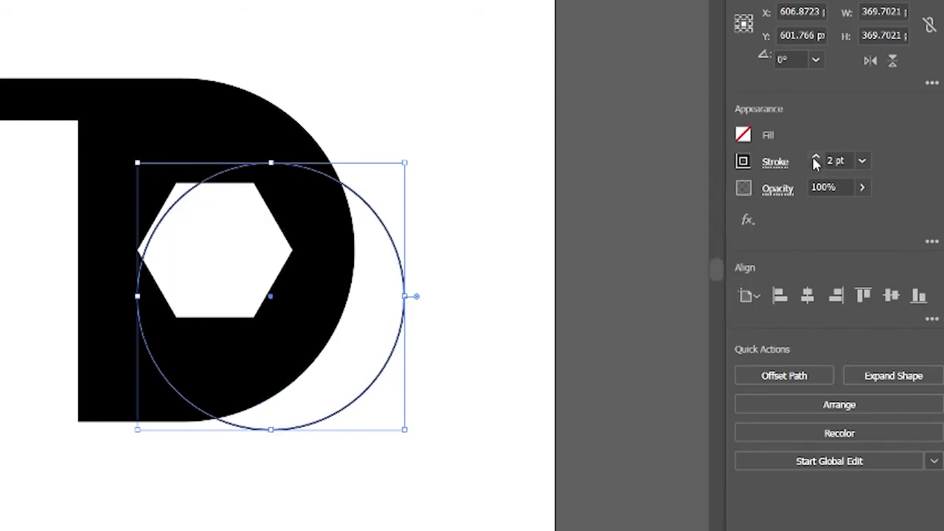
{"action": "left_click", "coordinate": [816, 159]}
{"action": "left_click", "coordinate": [815, 158]}
{"action": "left_click", "coordinate": [816, 158]}
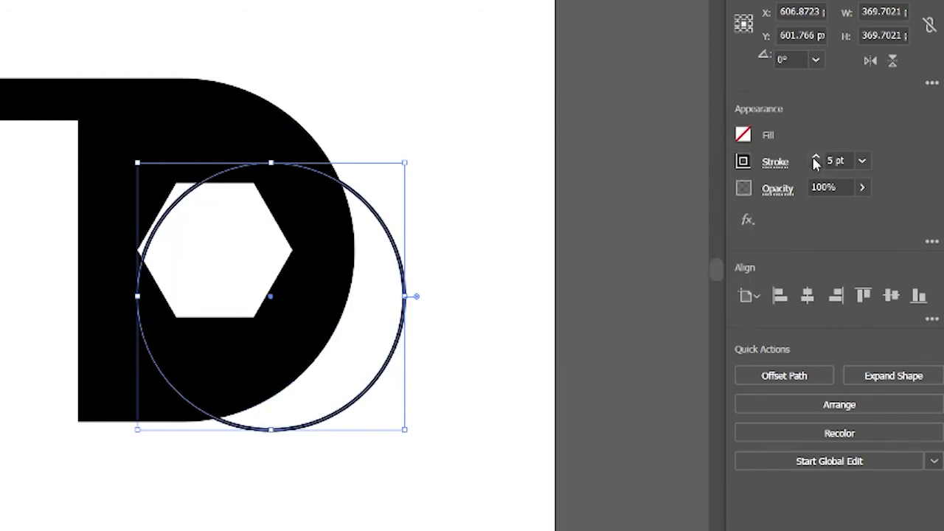
{"action": "left_click", "coordinate": [743, 164]}
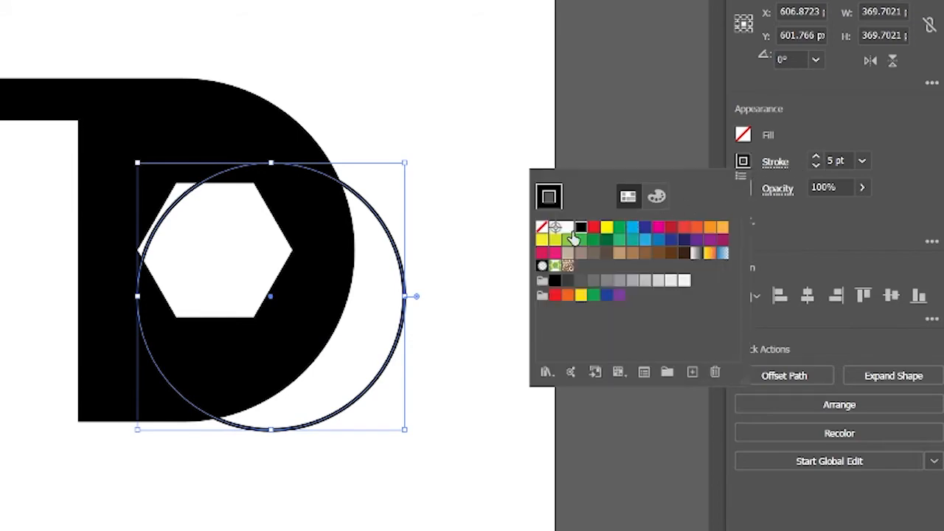
{"action": "left_click", "coordinate": [568, 227]}
{"action": "left_click", "coordinate": [673, 496]}
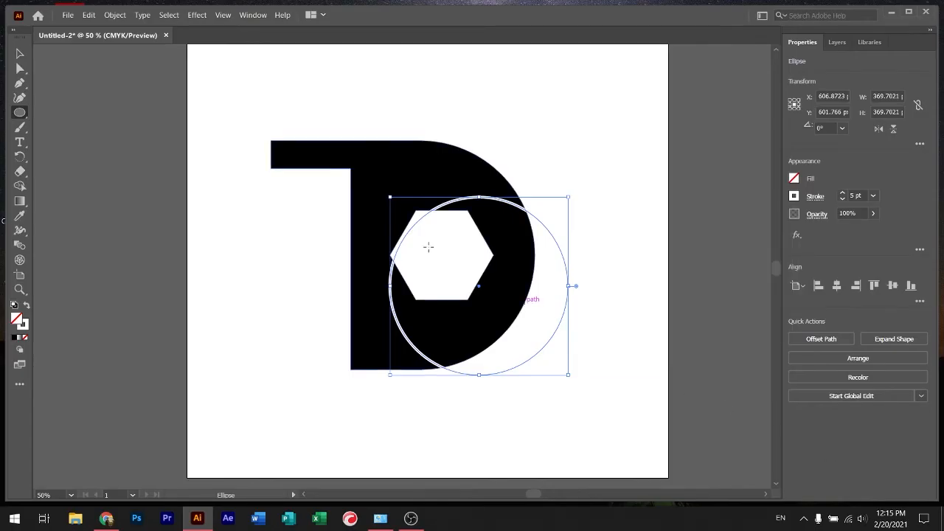
Step: Align the circle with the hexagon's left corner and duplicate it higher up so the copy skims the hexagon's lower-left edge
{"action": "left_click", "coordinate": [19, 289]}
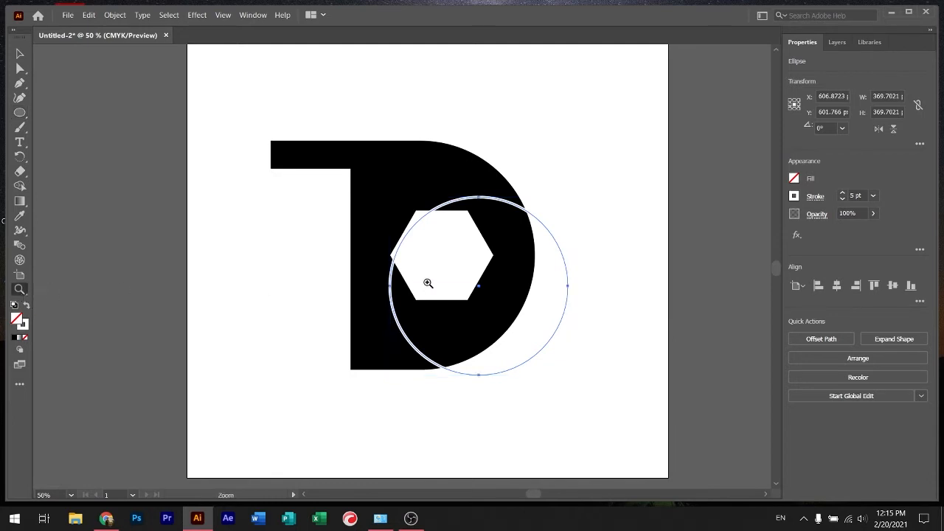
{"action": "left_click", "coordinate": [429, 280]}
{"action": "left_click", "coordinate": [388, 252]}
{"action": "left_click", "coordinate": [390, 253]}
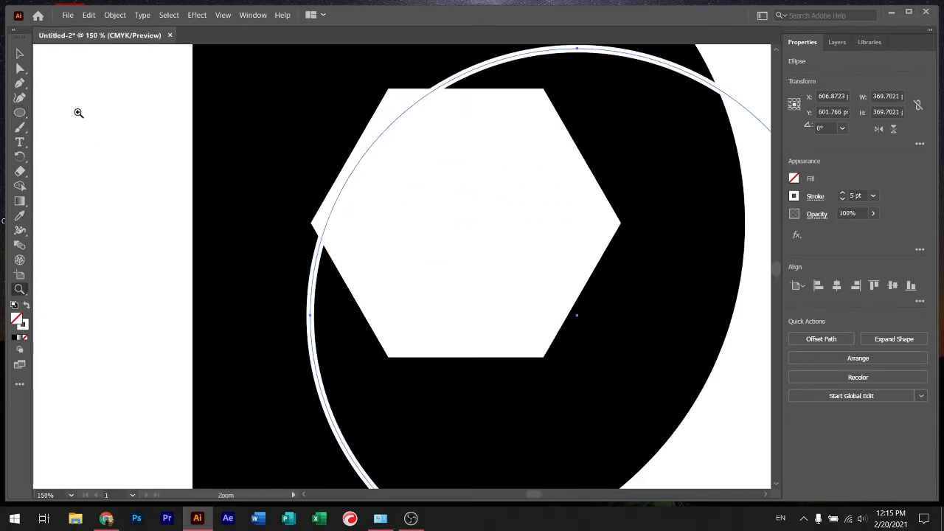
{"action": "key", "text": "v"}
{"action": "mouse_move", "coordinate": [309, 309]}
{"action": "left_mouse_down"}
{"action": "mouse_move", "coordinate": [315, 277]}
{"action": "mouse_move", "coordinate": [321, 309]}
{"action": "left_mouse_up"}
{"action": "left_click", "coordinate": [316, 360]}
{"action": "left_click_drag", "start_coordinate": [319, 380], "coordinate": [329, 274]}
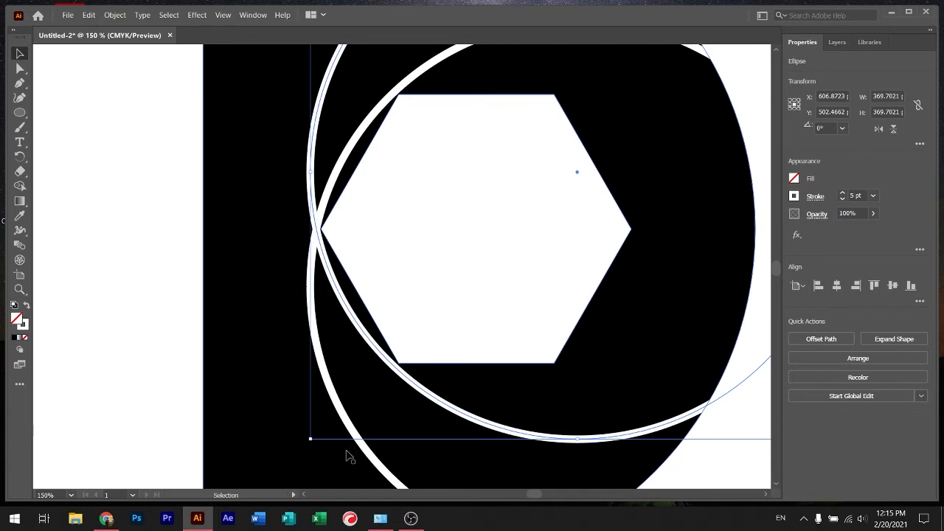
Step: Place further copies of the circle around the hexagon until six overlapping circles surround it, one skimming each edge
{"action": "left_click_drag", "start_coordinate": [313, 341], "coordinate": [230, 210]}
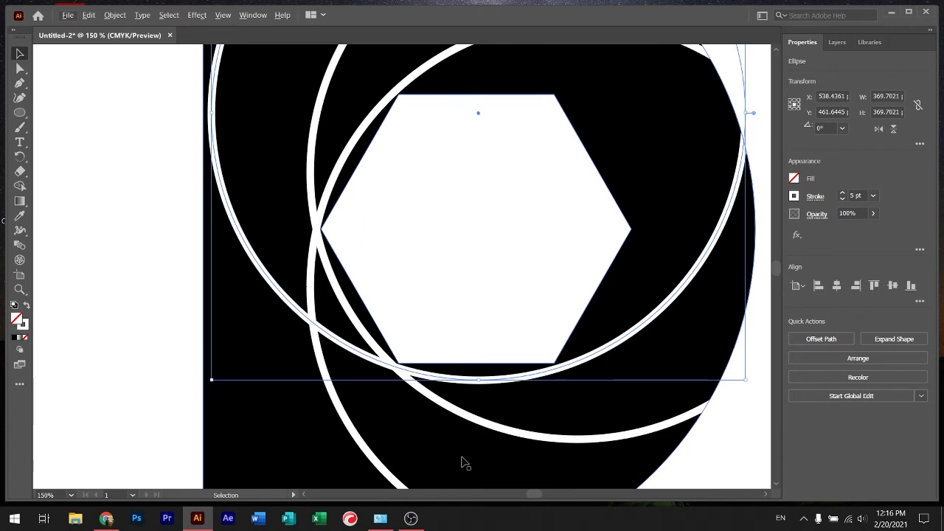
{"action": "left_click", "coordinate": [603, 439]}
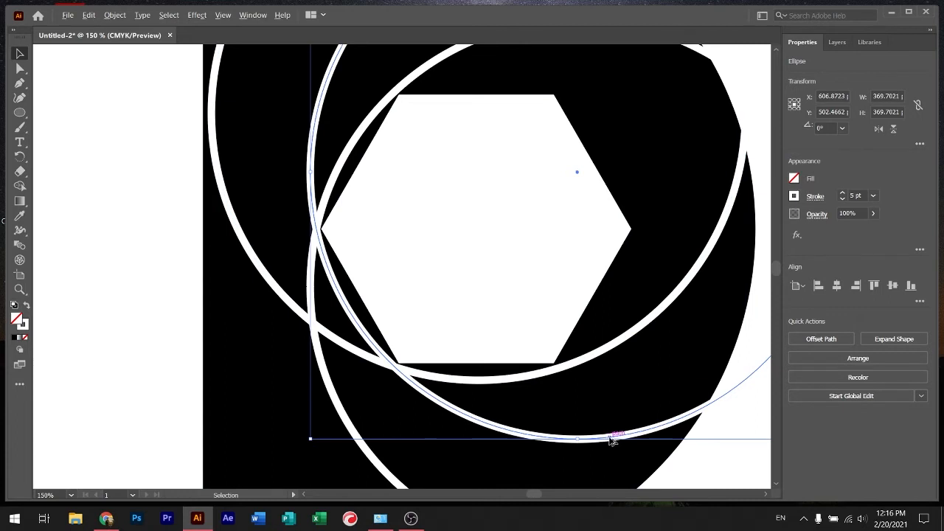
{"action": "left_click_drag", "start_coordinate": [611, 440], "coordinate": [411, 434]}
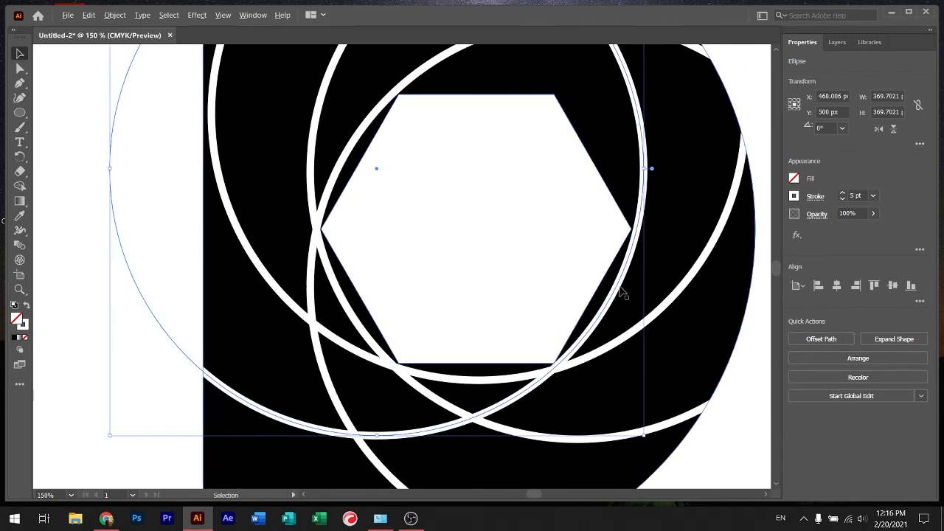
{"action": "left_click_drag", "start_coordinate": [620, 288], "coordinate": [702, 488]}
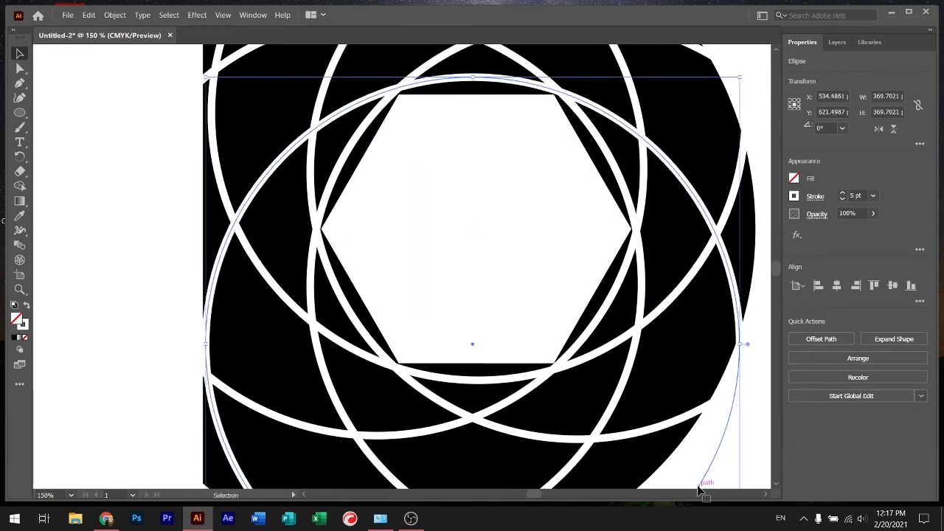
Step: Select all the artwork and activate the Shape Builder tool with a black fill
{"action": "left_click", "coordinate": [21, 290]}
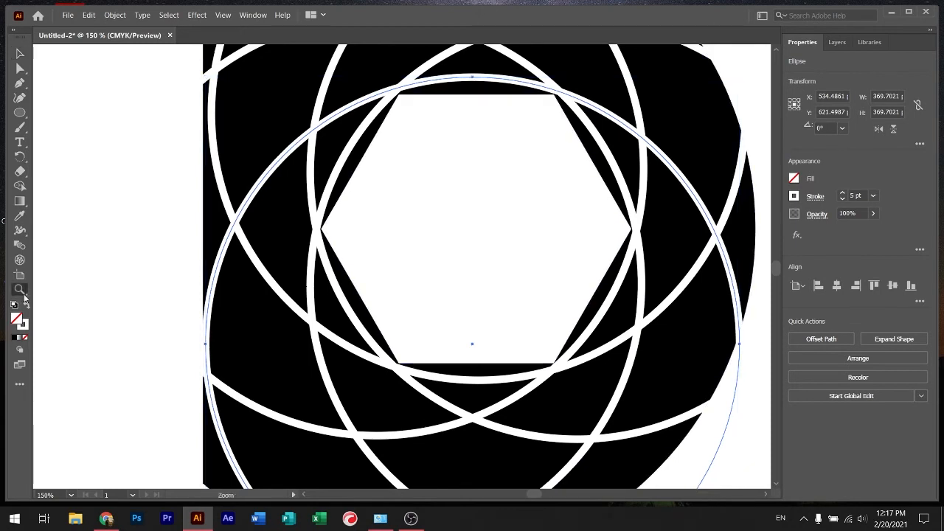
{"action": "left_click", "coordinate": [446, 232], "text": "alt"}
{"action": "left_click", "coordinate": [448, 238], "text": "alt"}
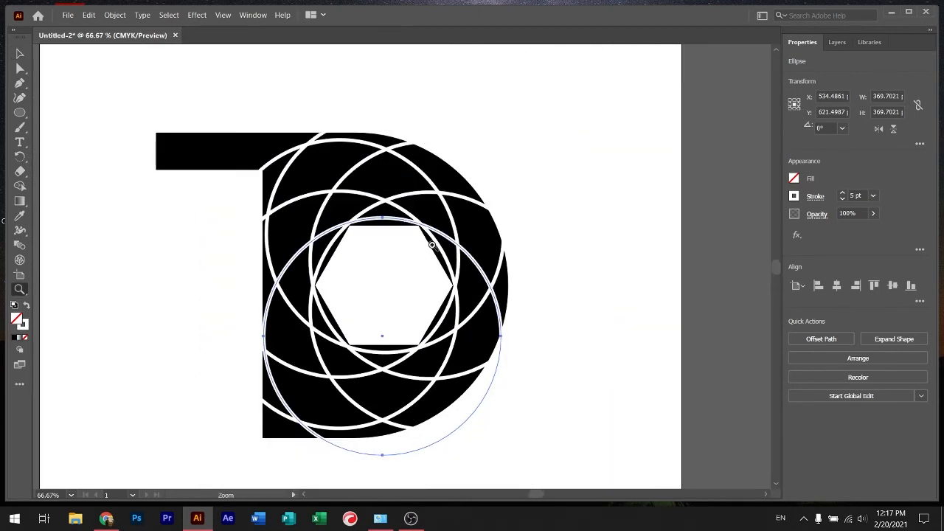
{"action": "left_click", "coordinate": [21, 57]}
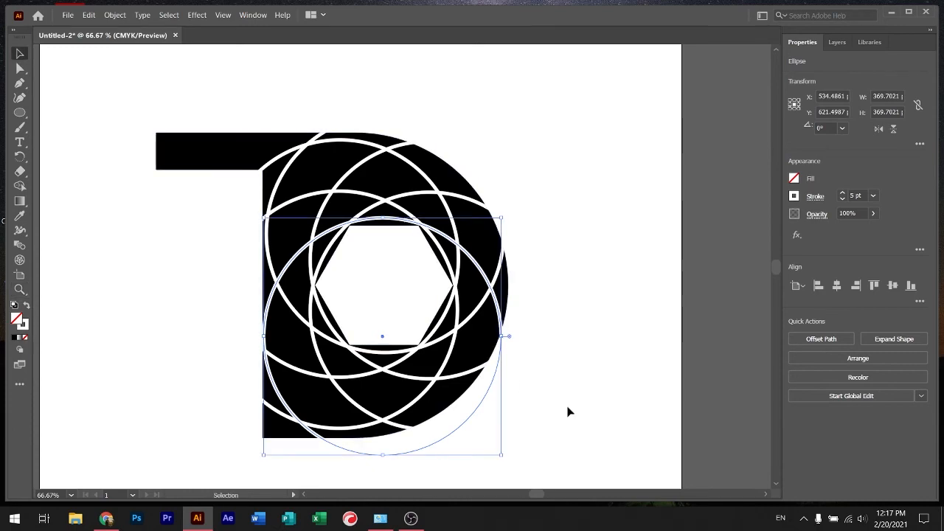
{"action": "left_click", "coordinate": [581, 398]}
{"action": "key", "text": "ctrl+a"}
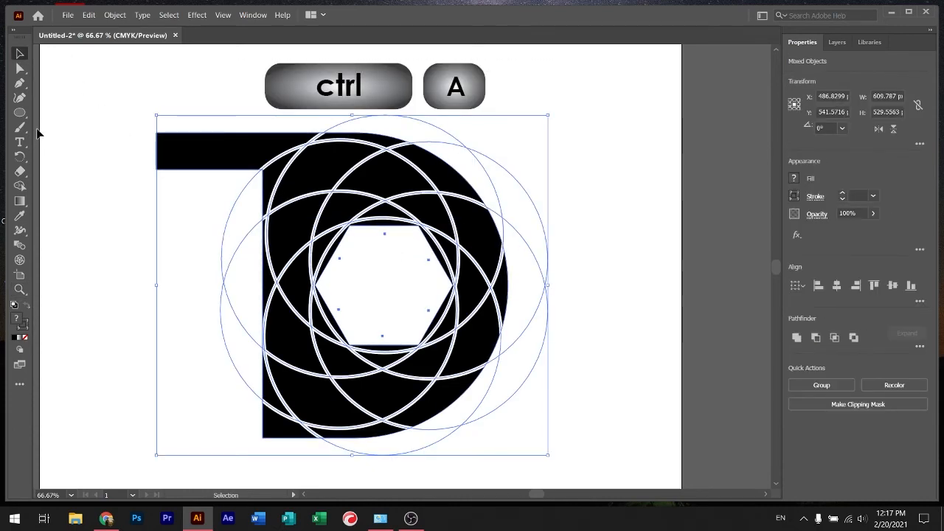
{"action": "key", "text": "shift+m"}
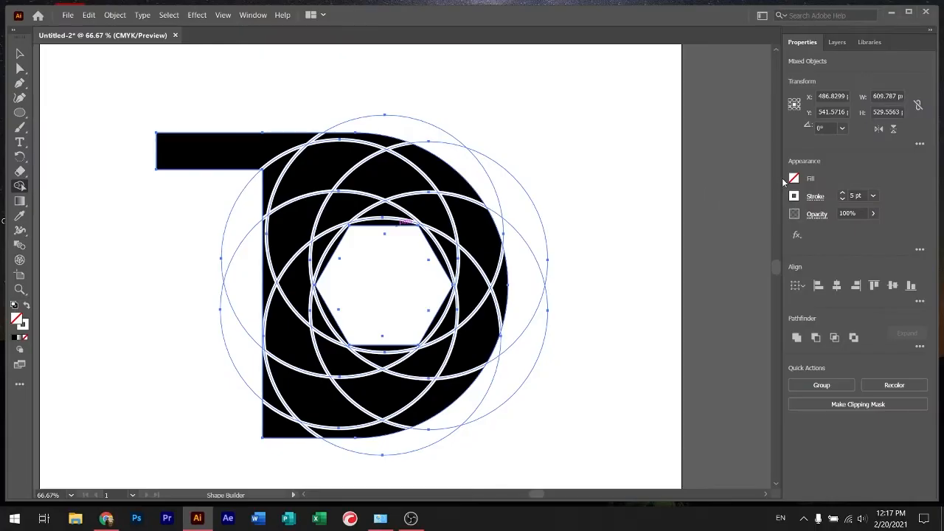
{"action": "left_click", "coordinate": [793, 180]}
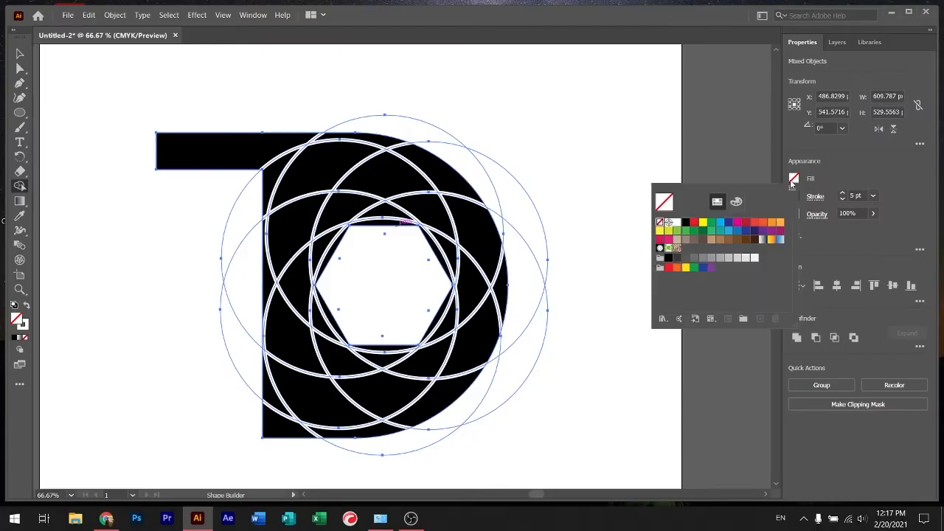
{"action": "left_click", "coordinate": [685, 223]}
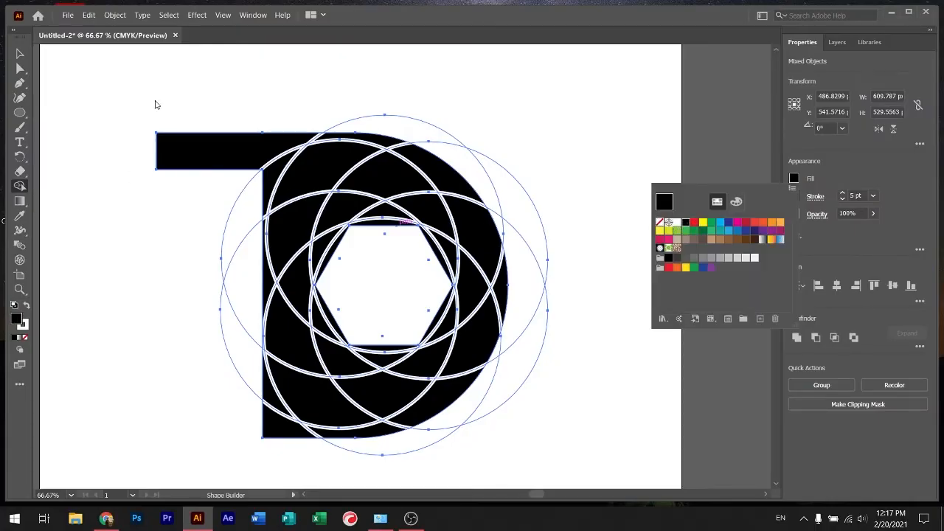
{"action": "left_click", "coordinate": [351, 15]}
Step: Merge the overlapping segments inside the black D into curved aperture blades with the Shape Builder
{"action": "mouse_move", "coordinate": [451, 255]}
{"action": "left_mouse_down"}
{"action": "mouse_move", "coordinate": [423, 206]}
{"action": "mouse_move", "coordinate": [385, 183]}
{"action": "mouse_move", "coordinate": [275, 193]}
{"action": "left_mouse_up"}
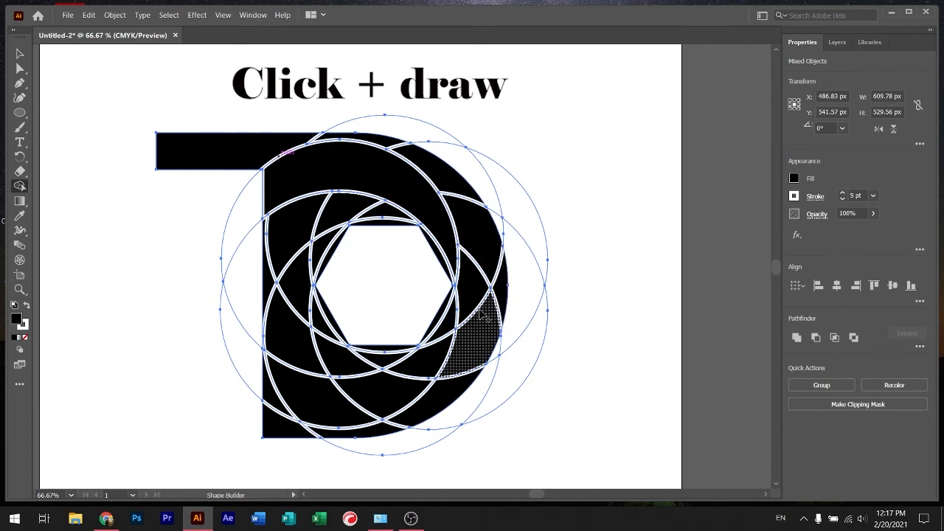
{"action": "mouse_move", "coordinate": [453, 328]}
{"action": "left_mouse_down"}
{"action": "mouse_move", "coordinate": [474, 303]}
{"action": "mouse_move", "coordinate": [480, 262]}
{"action": "mouse_move", "coordinate": [456, 194]}
{"action": "mouse_move", "coordinate": [393, 148]}
{"action": "mouse_move", "coordinate": [298, 144]}
{"action": "left_mouse_up"}
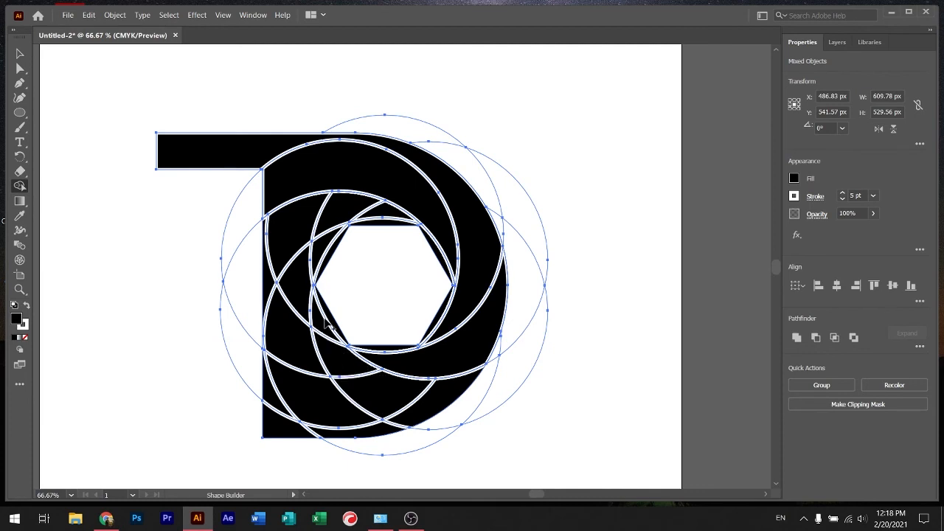
{"action": "mouse_move", "coordinate": [329, 341]}
{"action": "left_mouse_down"}
{"action": "mouse_move", "coordinate": [346, 373]}
{"action": "mouse_move", "coordinate": [424, 413]}
{"action": "mouse_move", "coordinate": [346, 398]}
{"action": "left_mouse_up"}
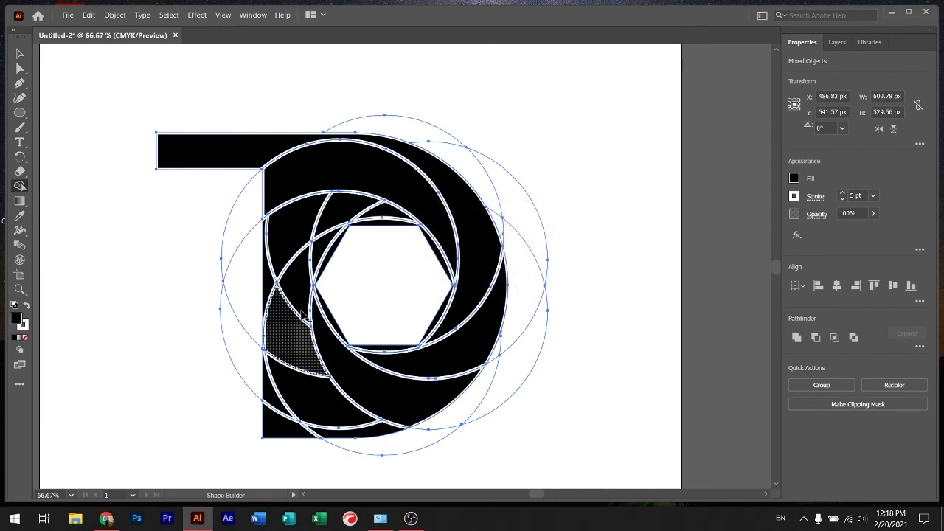
{"action": "mouse_move", "coordinate": [315, 264]}
{"action": "left_mouse_down"}
{"action": "mouse_move", "coordinate": [299, 313]}
{"action": "mouse_move", "coordinate": [308, 355]}
{"action": "mouse_move", "coordinate": [348, 425]}
{"action": "mouse_move", "coordinate": [380, 439]}
{"action": "mouse_move", "coordinate": [282, 426]}
{"action": "mouse_move", "coordinate": [279, 411]}
{"action": "left_mouse_up"}
{"action": "mouse_move", "coordinate": [385, 216]}
{"action": "left_mouse_down"}
{"action": "mouse_move", "coordinate": [357, 207]}
{"action": "mouse_move", "coordinate": [284, 236]}
{"action": "mouse_move", "coordinate": [276, 292]}
{"action": "left_mouse_up"}
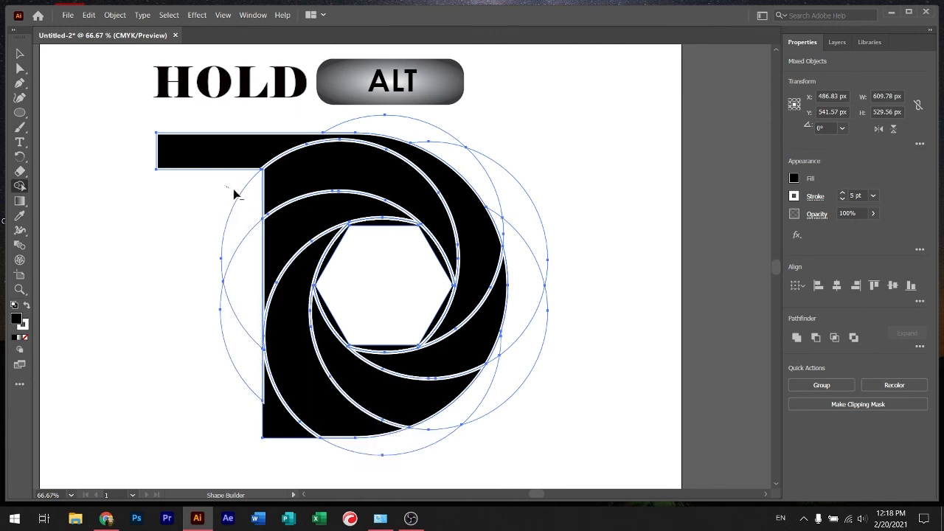
Step: Remove the circle pieces outside the black D with the Shape Builder and deselect the artwork
{"action": "mouse_move", "coordinate": [233, 193]}
{"action": "left_mouse_down"}
{"action": "mouse_move", "coordinate": [244, 248]}
{"action": "mouse_move", "coordinate": [241, 379]}
{"action": "mouse_move", "coordinate": [252, 363]}
{"action": "left_mouse_up"}
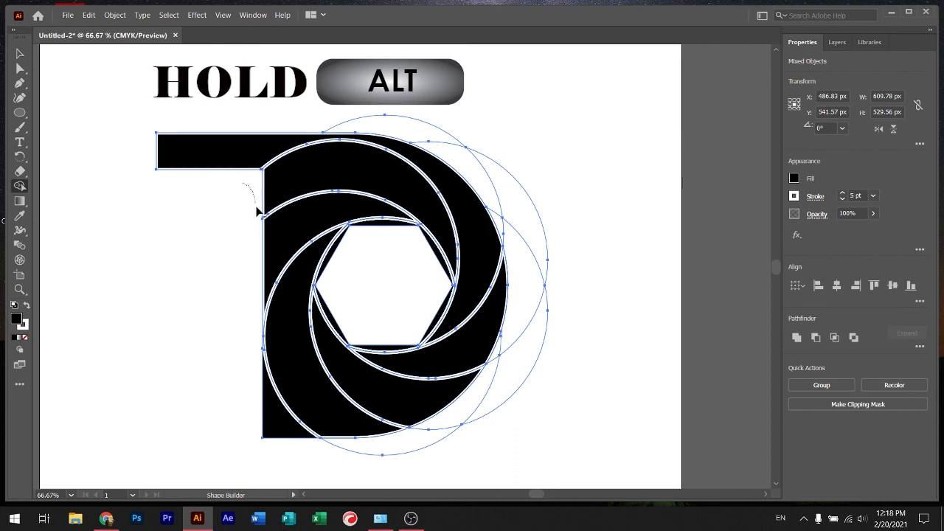
{"action": "mouse_move", "coordinate": [325, 453]}
{"action": "left_mouse_down"}
{"action": "mouse_move", "coordinate": [437, 434]}
{"action": "mouse_move", "coordinate": [483, 418]}
{"action": "left_mouse_up"}
{"action": "mouse_move", "coordinate": [514, 369]}
{"action": "left_mouse_down"}
{"action": "mouse_move", "coordinate": [528, 329]}
{"action": "mouse_move", "coordinate": [535, 237]}
{"action": "mouse_move", "coordinate": [500, 220]}
{"action": "mouse_move", "coordinate": [486, 189]}
{"action": "left_mouse_up"}
{"action": "mouse_move", "coordinate": [448, 146]}
{"action": "left_mouse_down"}
{"action": "mouse_move", "coordinate": [436, 136]}
{"action": "mouse_move", "coordinate": [442, 141]}
{"action": "left_mouse_up"}
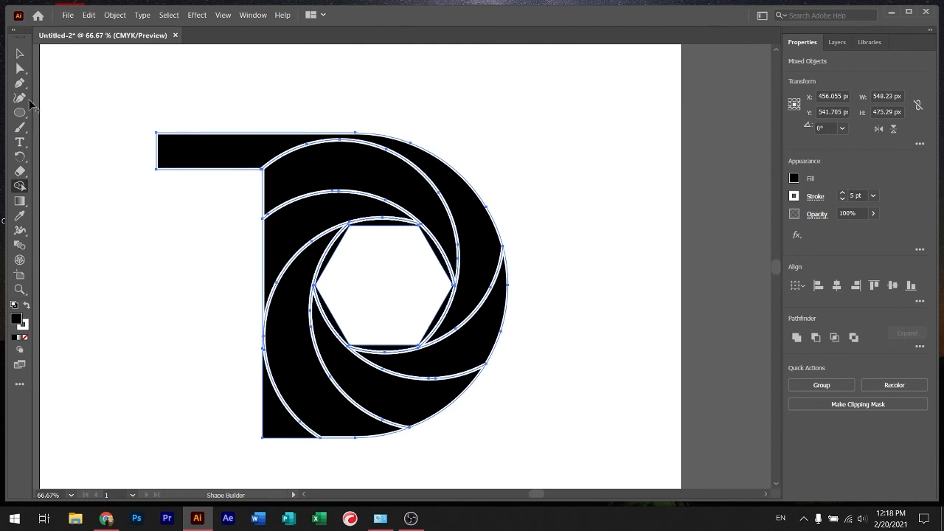
{"action": "left_click", "coordinate": [20, 53]}
{"action": "left_click", "coordinate": [115, 377]}
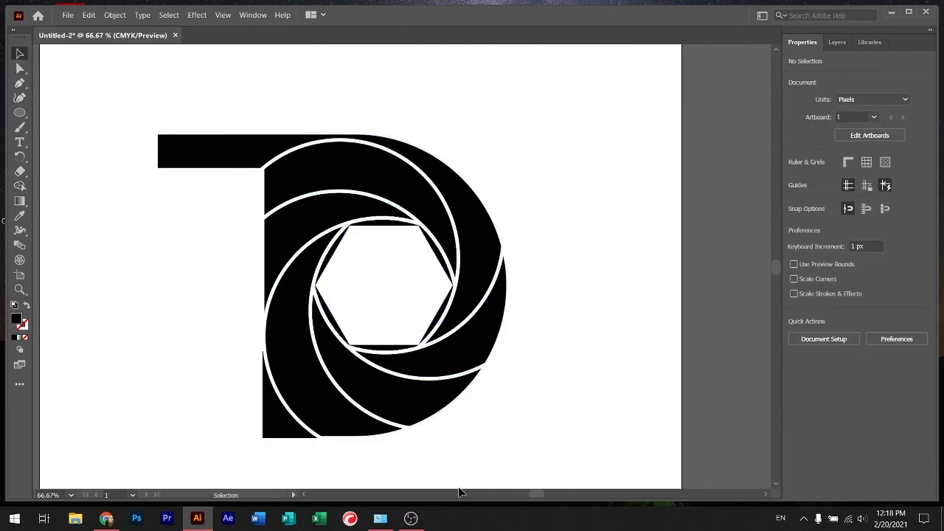